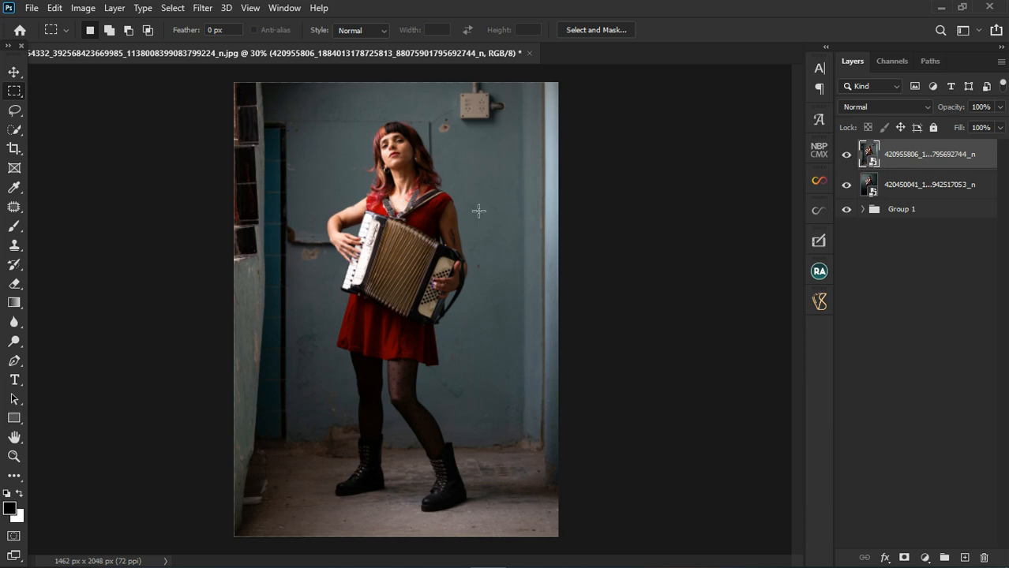
# Compare the cluttered accordion photo with the dark-backdrop version beneath it by toggling the top layer's visibility, leaving the cluttered photo shown
pyautogui.click(848, 156)
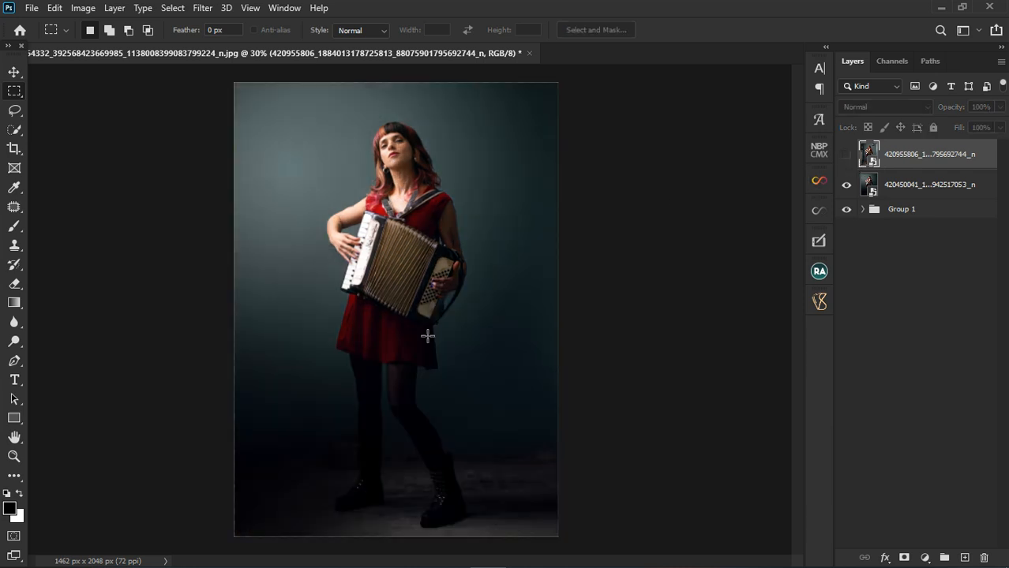
pyautogui.scroll(1, 424, 353)
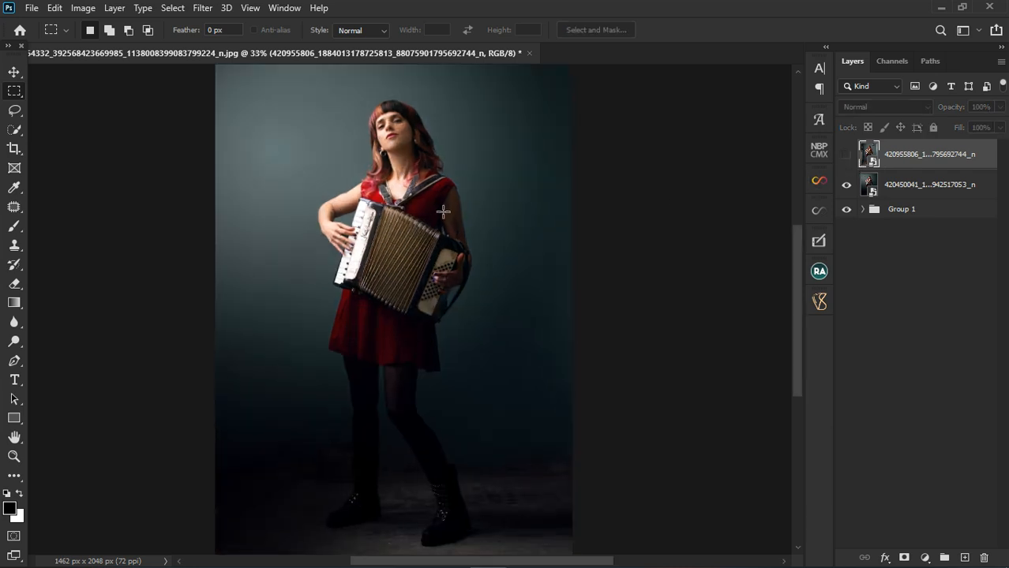
pyautogui.click(844, 157)
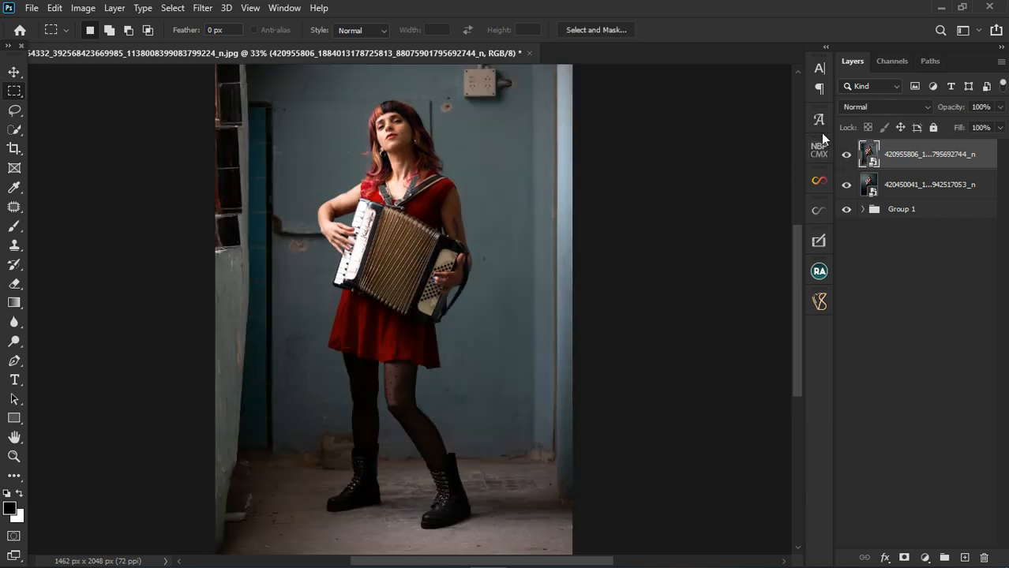
pyautogui.click(846, 156)
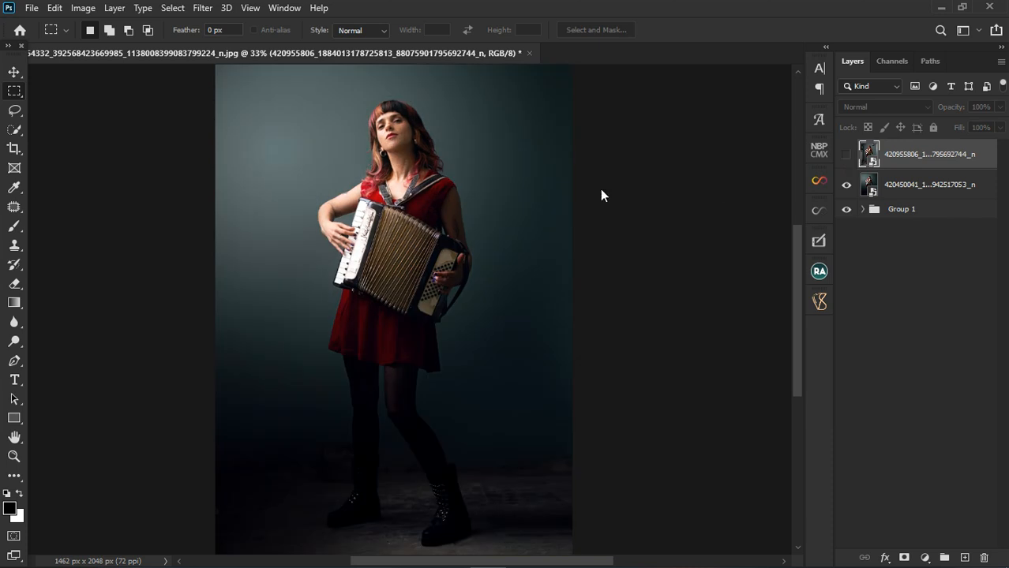
pyautogui.scroll(-1, 440, 125)
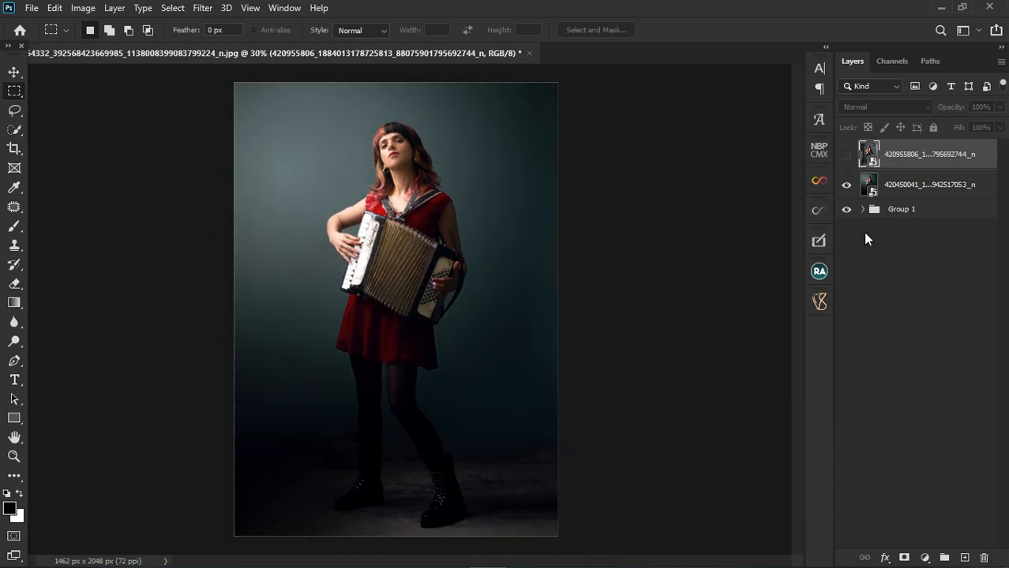
pyautogui.click(846, 156)
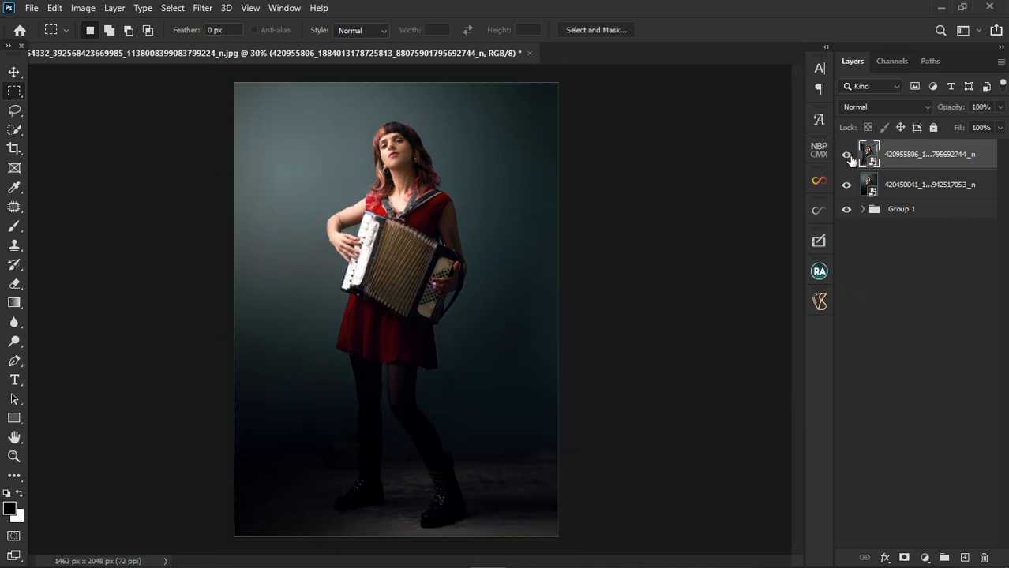
pyautogui.click(846, 156)
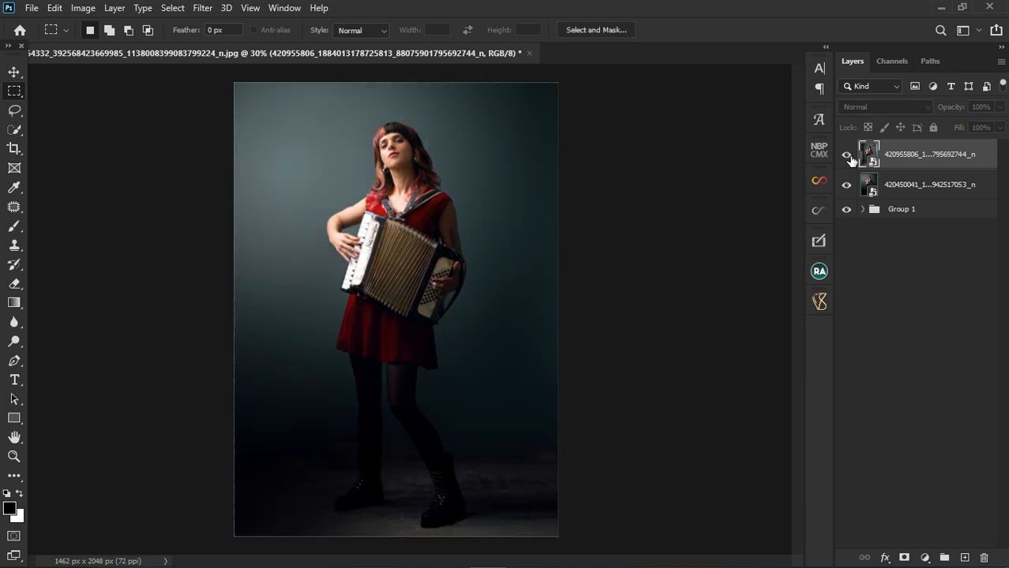
pyautogui.click(848, 156)
pyautogui.scroll(-1, 315, 314)
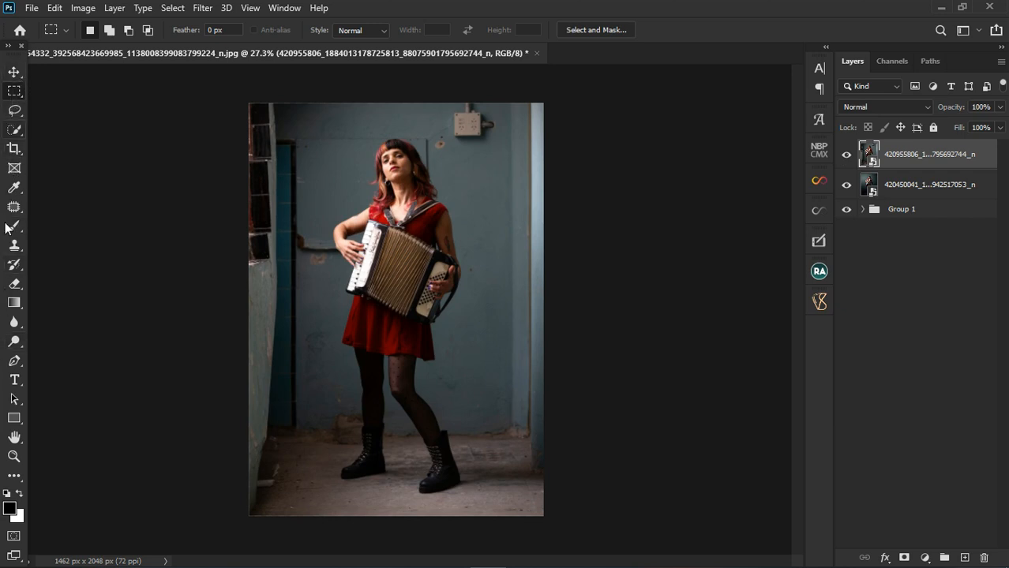
# Choose the Rectangular Marquee tool and rasterize the top photo layer
pyautogui.click(14, 72)
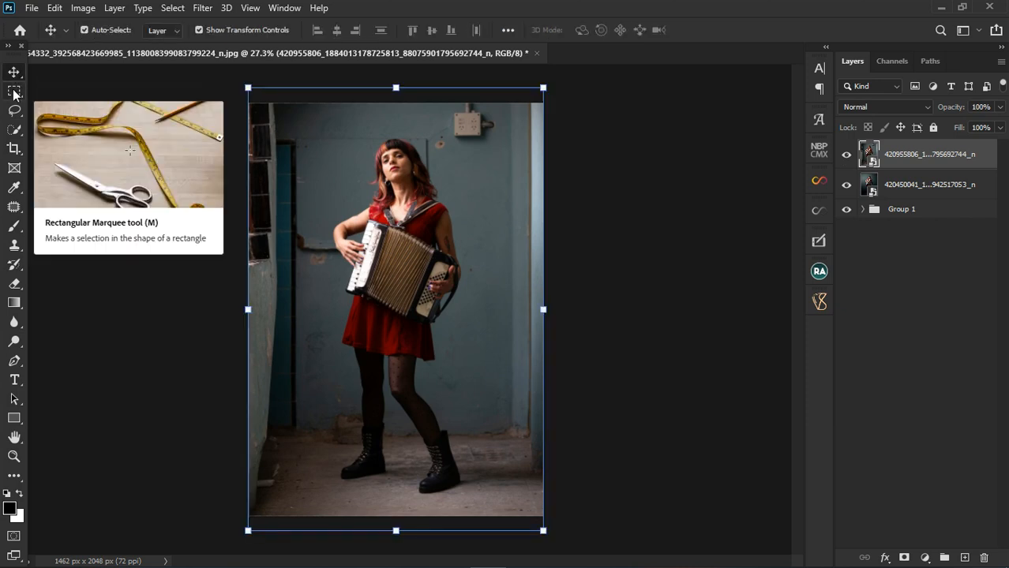
pyautogui.click(13, 91)
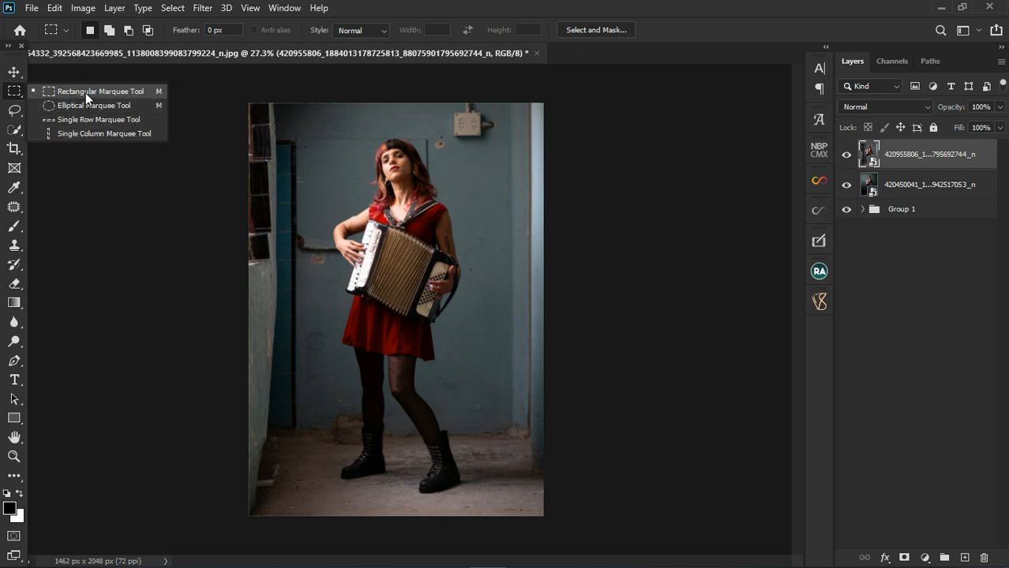
pyautogui.click(86, 92)
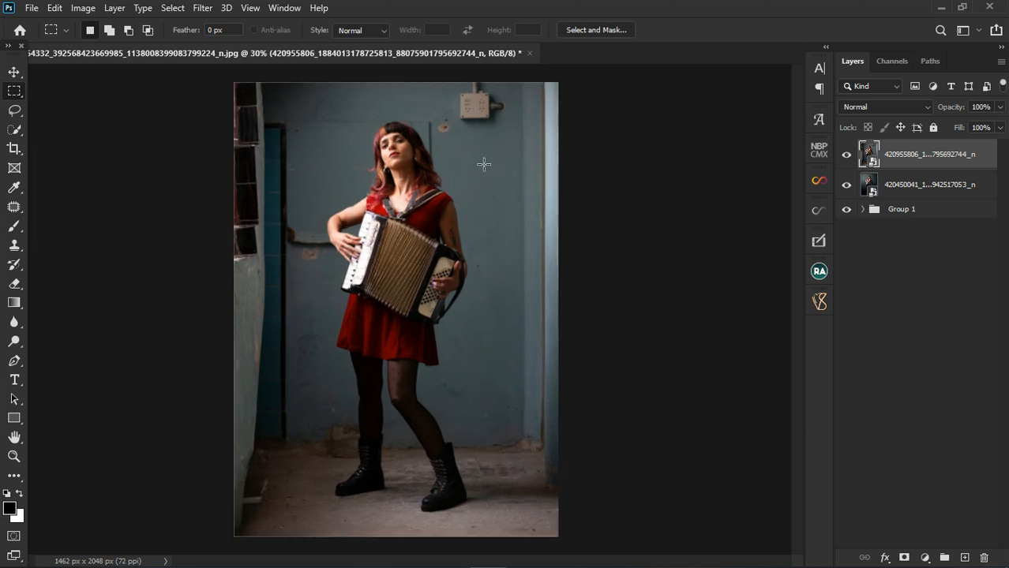
pyautogui.hotkey('ctrl', '+')
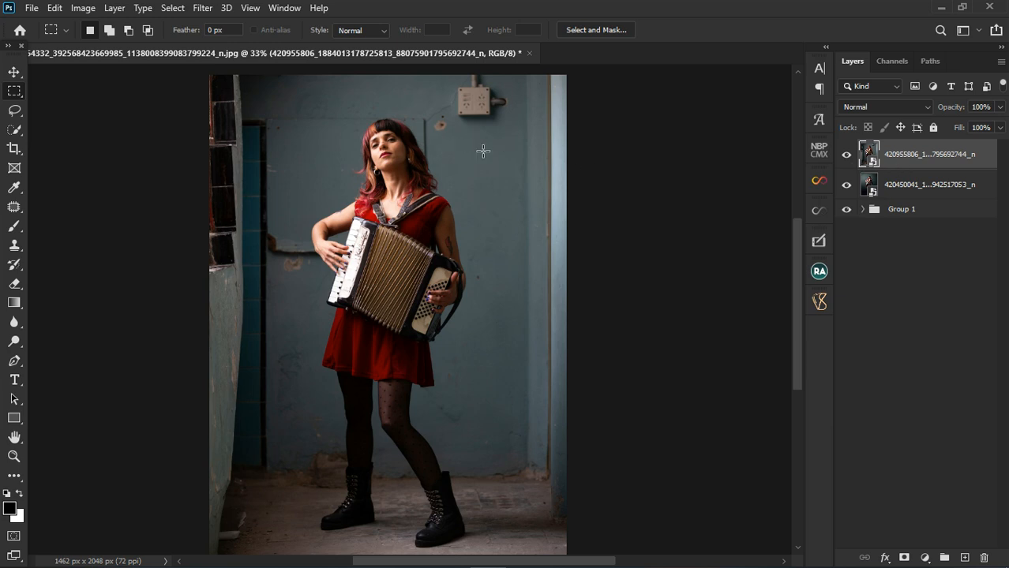
pyautogui.scroll(1, 483, 151)
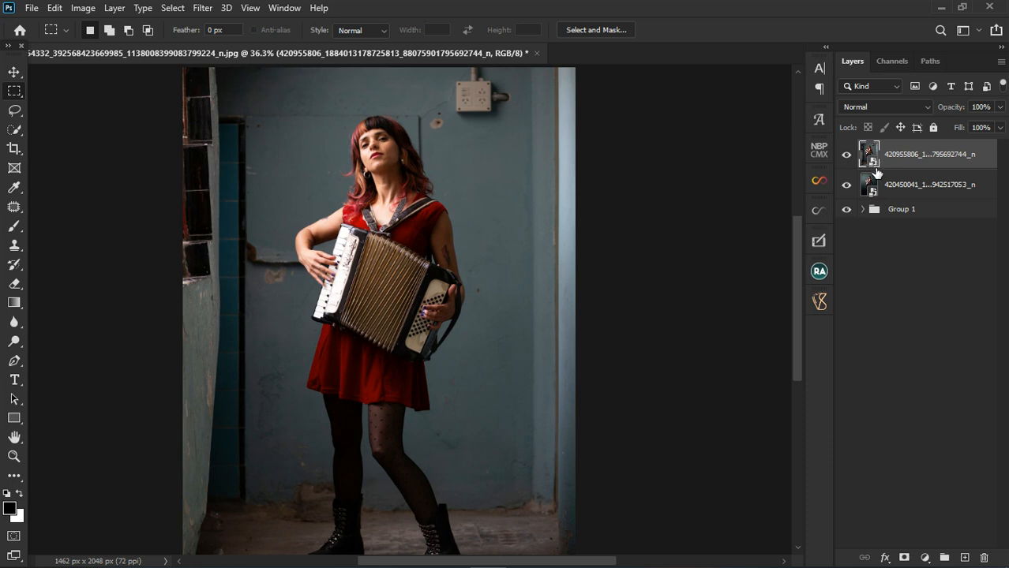
pyautogui.rightClick(923, 158)
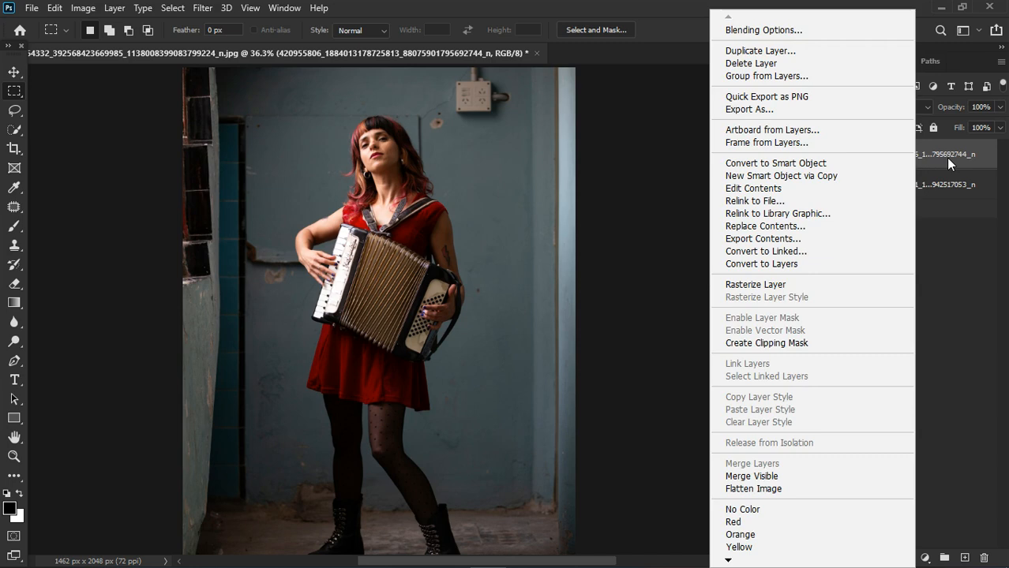
pyautogui.click(759, 285)
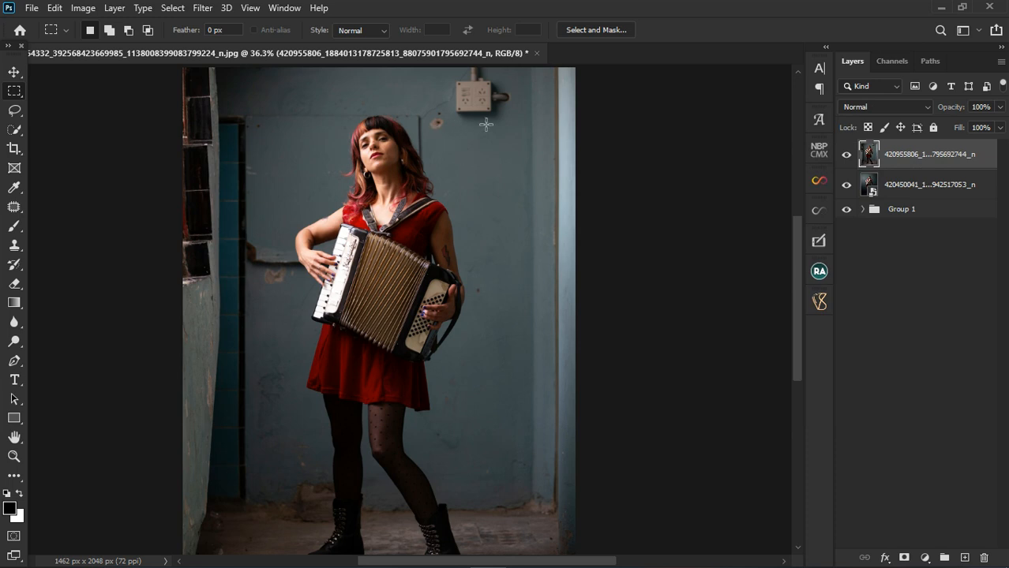
# Make a rectangular selection of plain wall below the electrical box, between the woman's head and the pale door frame
pyautogui.scroll(2, 502, 87)
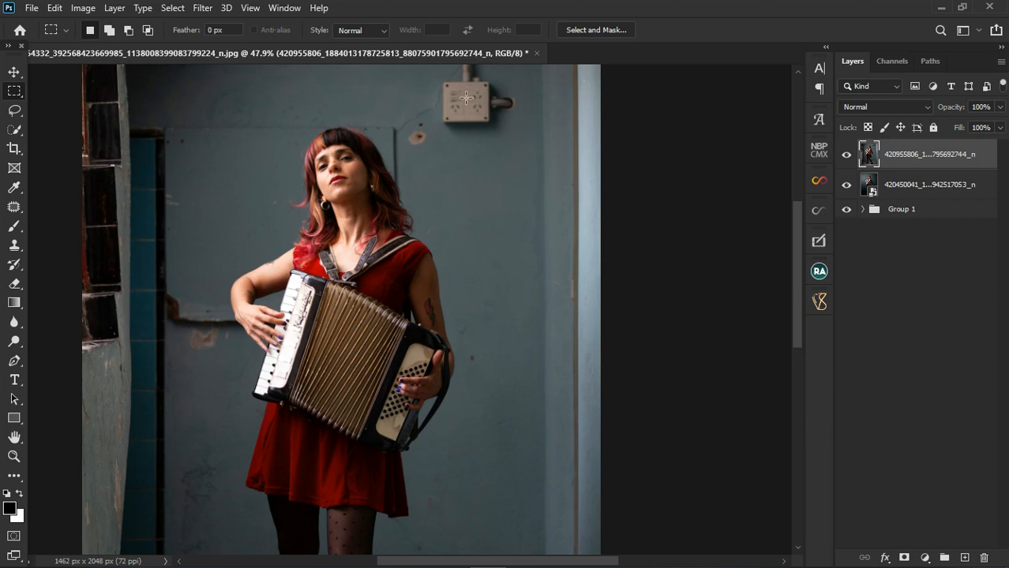
pyautogui.moveTo(405, 148); pyautogui.dragTo(566, 165)
pyautogui.hotkey('ctrl', 'd')
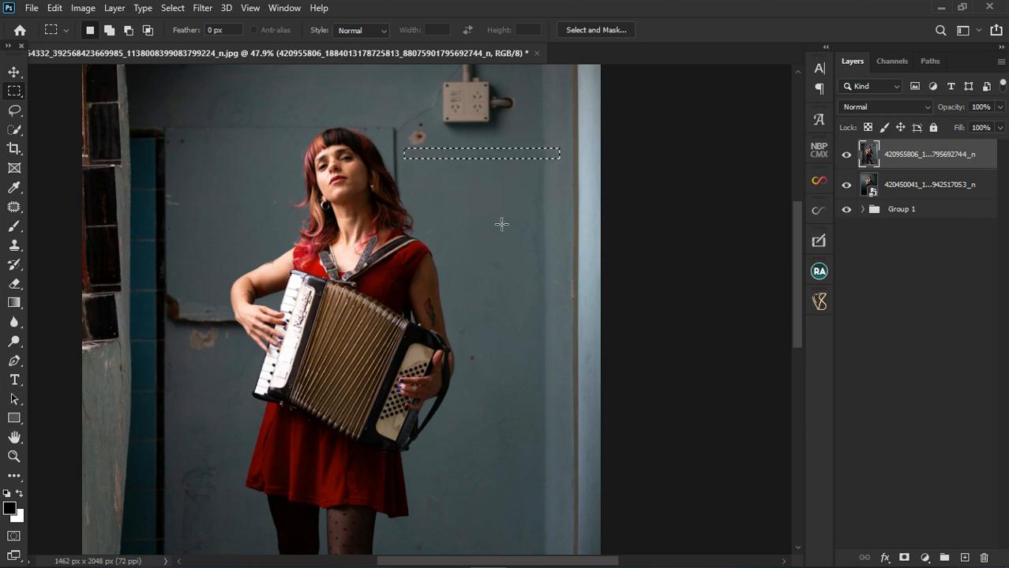
pyautogui.moveTo(413, 150); pyautogui.dragTo(568, 193)
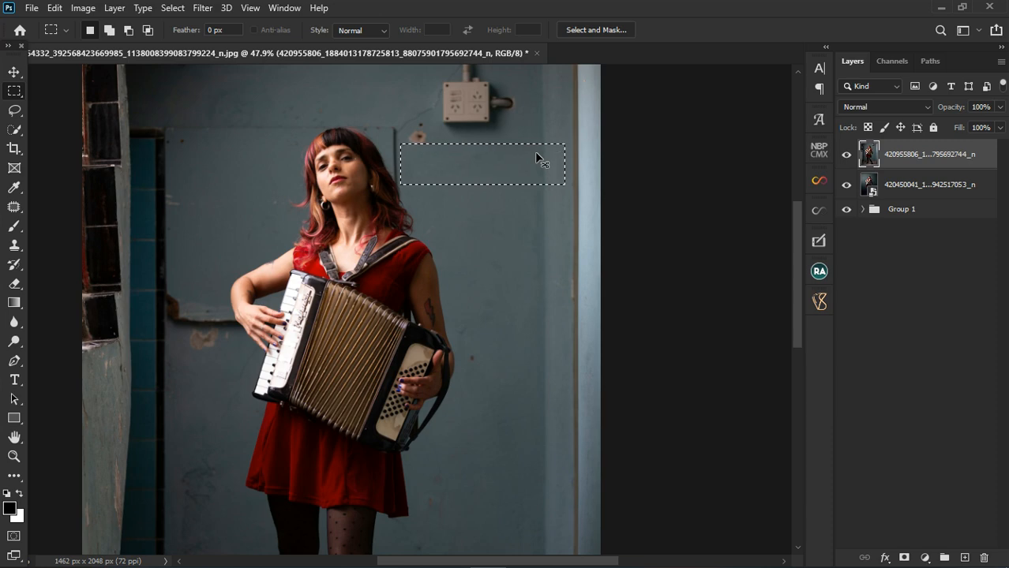
# Stretch the selected wall patch up to the image's top edge with Free Transform, at 100% width and 292.31% height, and deselect
pyautogui.hotkey('ctrl', 't')
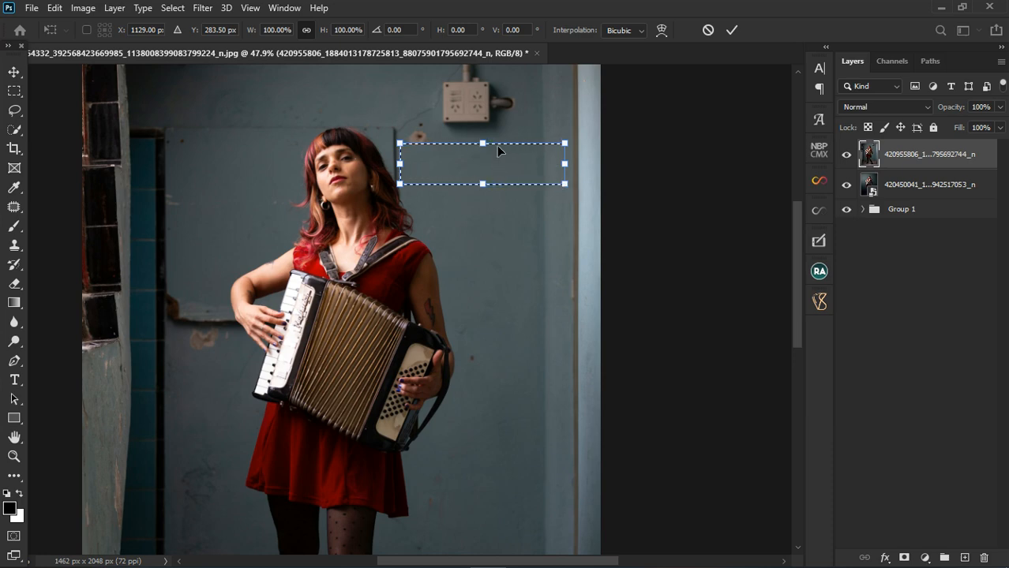
pyautogui.moveTo(489, 147); pyautogui.dragTo(478, 73)
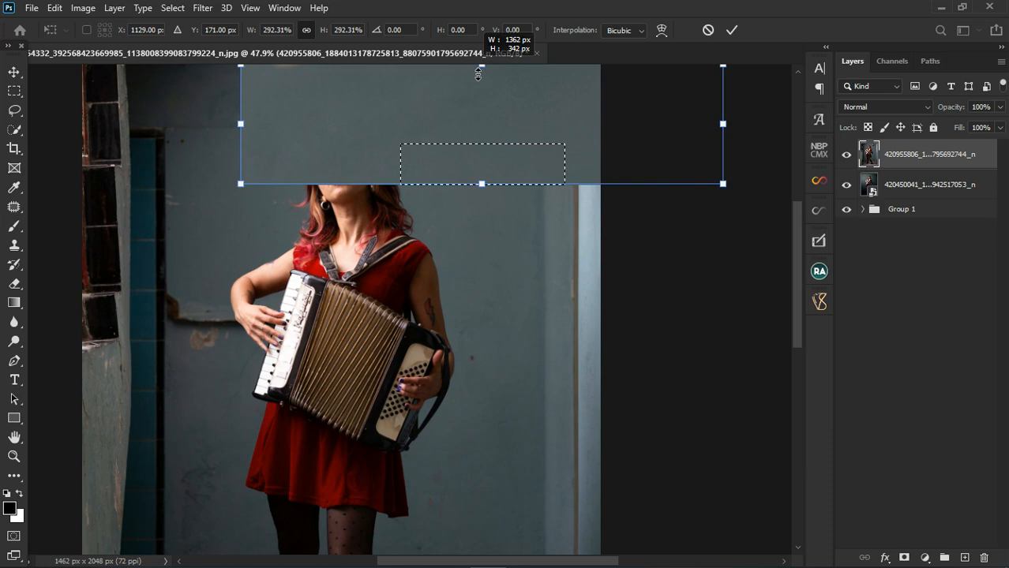
pyautogui.moveTo(478, 74); pyautogui.dragTo(472, 101)
pyautogui.press('shift')
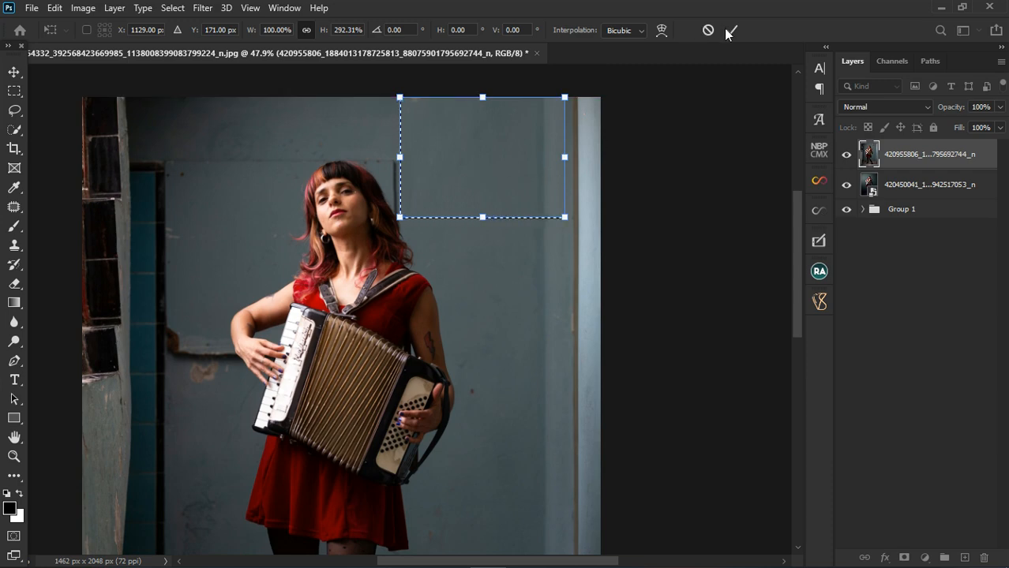
pyautogui.click(729, 31)
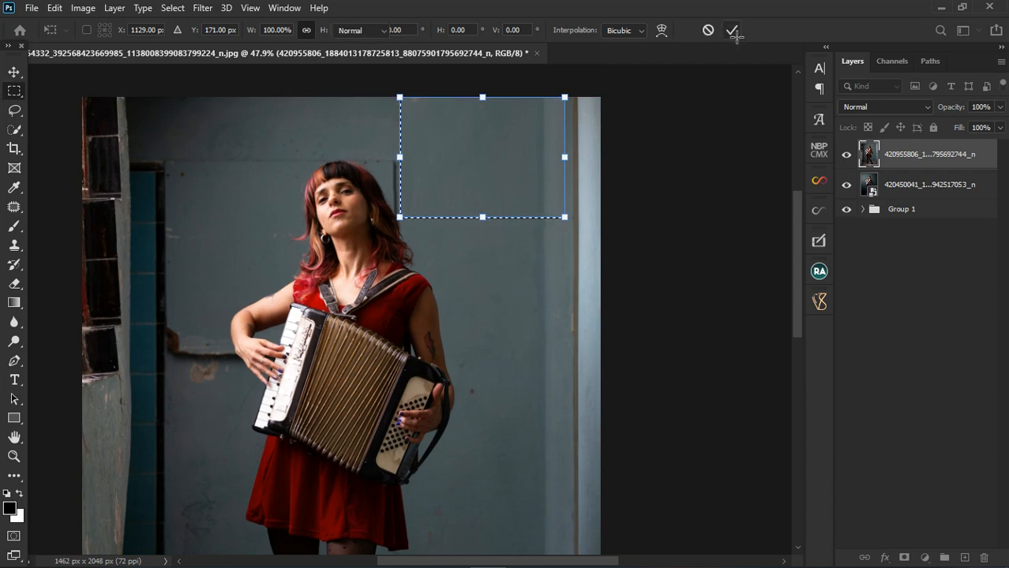
pyautogui.click(490, 261)
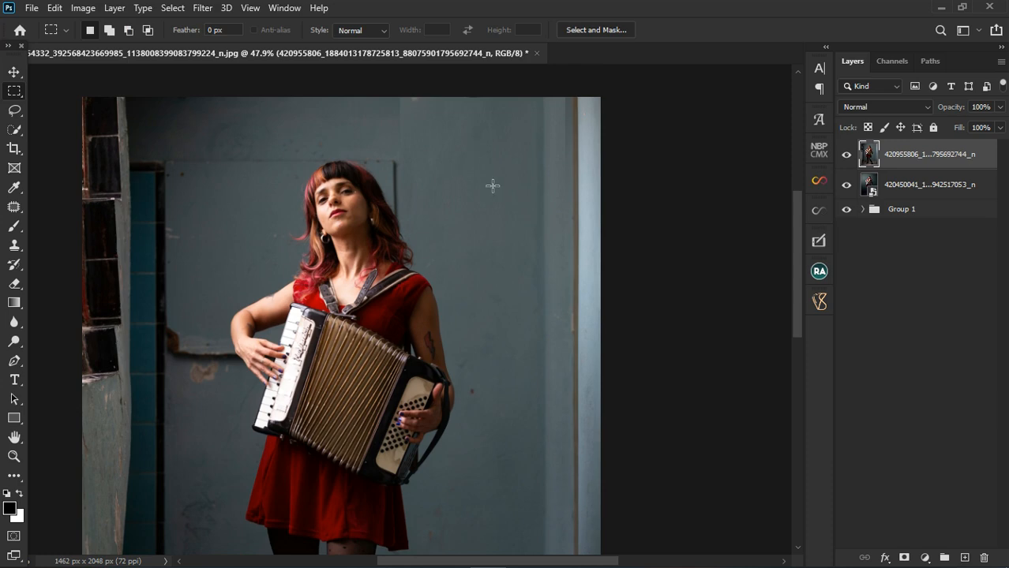
# Examine the stretched wall patch above and beside the woman's head for visible seams and leftover marks
pyautogui.scroll(-1, 492, 186)
pyautogui.scroll(3, 484, 190)
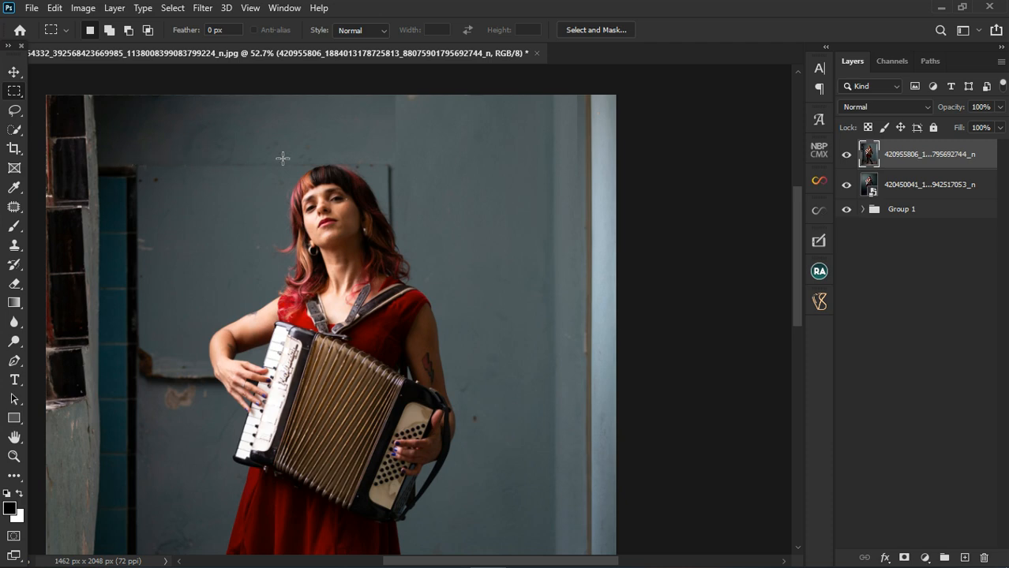
pyautogui.scroll(4, 399, 134)
pyautogui.scroll(1, 404, 103)
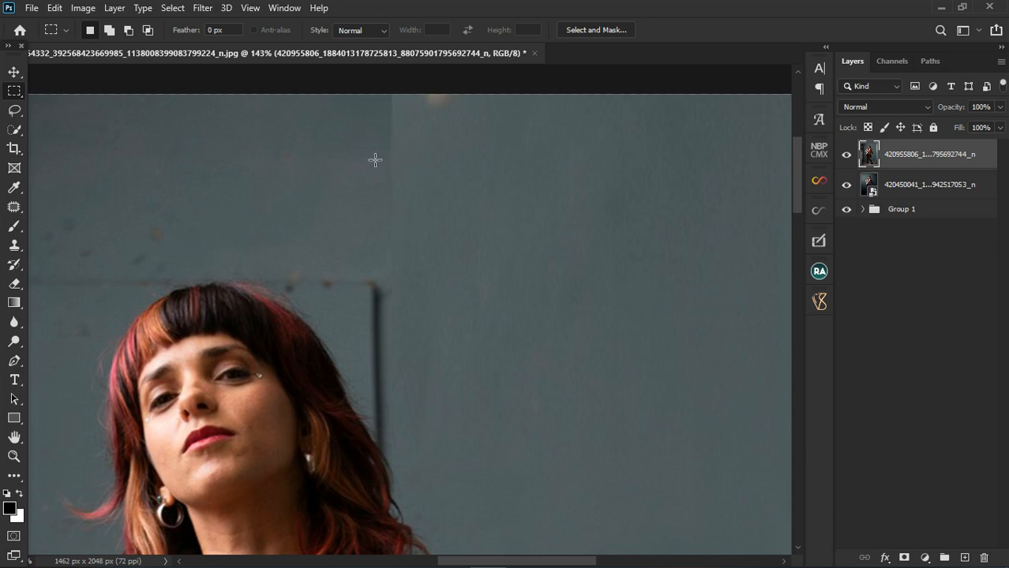
pyautogui.scroll(-1, 405, 149)
pyautogui.scroll(-11, 406, 150)
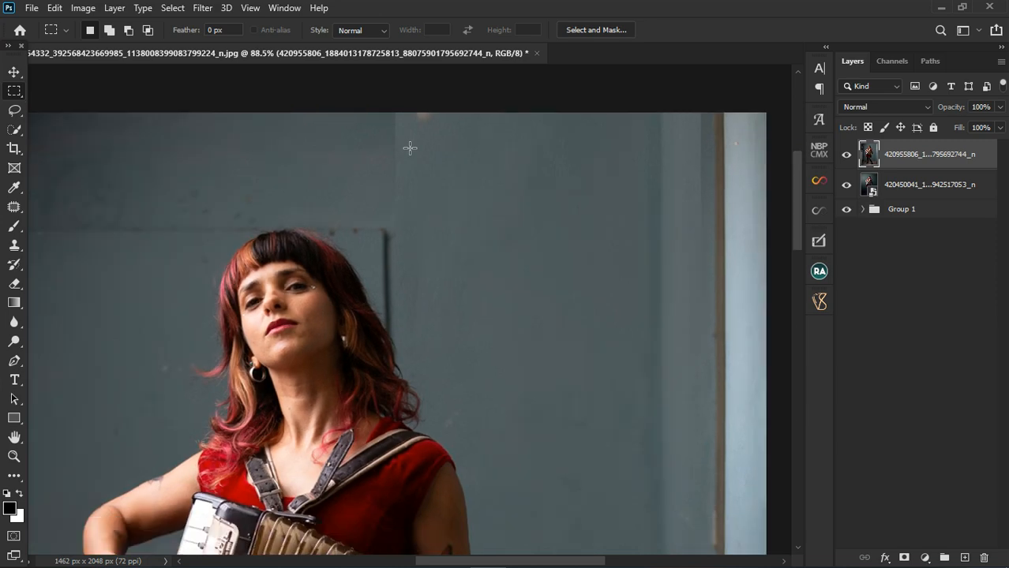
pyautogui.scroll(-3, 410, 147)
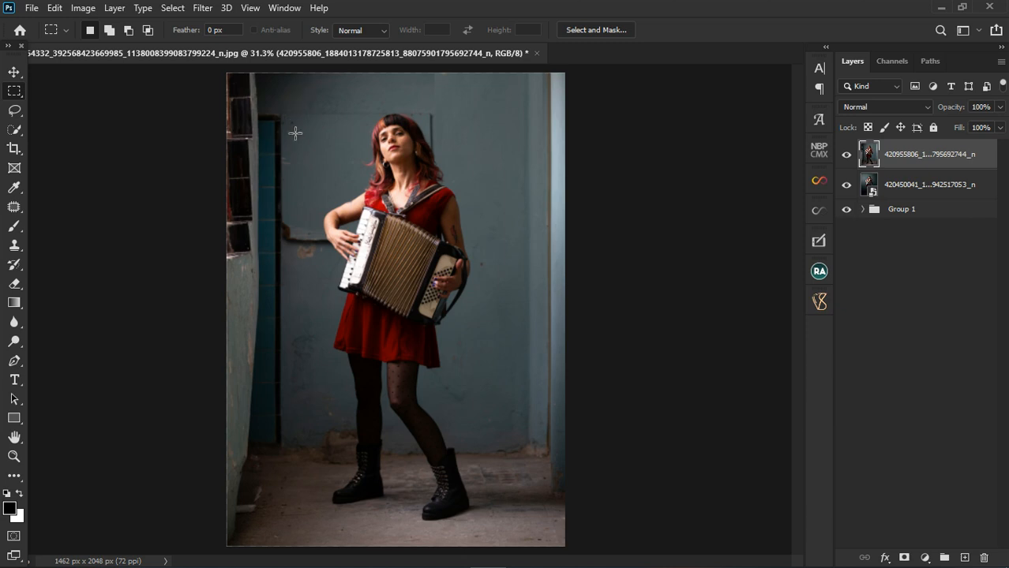
pyautogui.moveTo(306, 360); pyautogui.dragTo(311, 545)
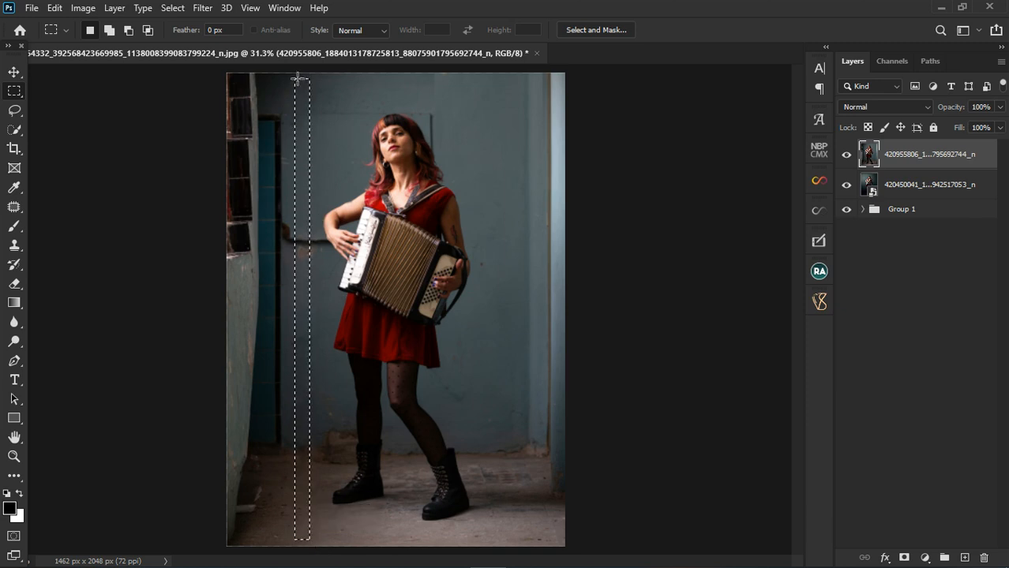
pyautogui.moveTo(286, 74); pyautogui.dragTo(293, 293)
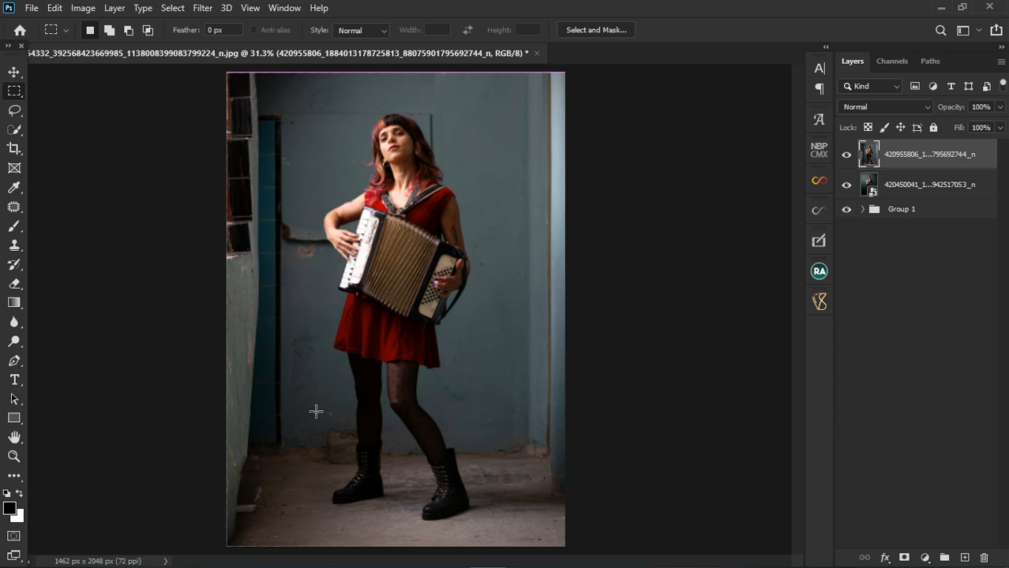
pyautogui.click(185, 150)
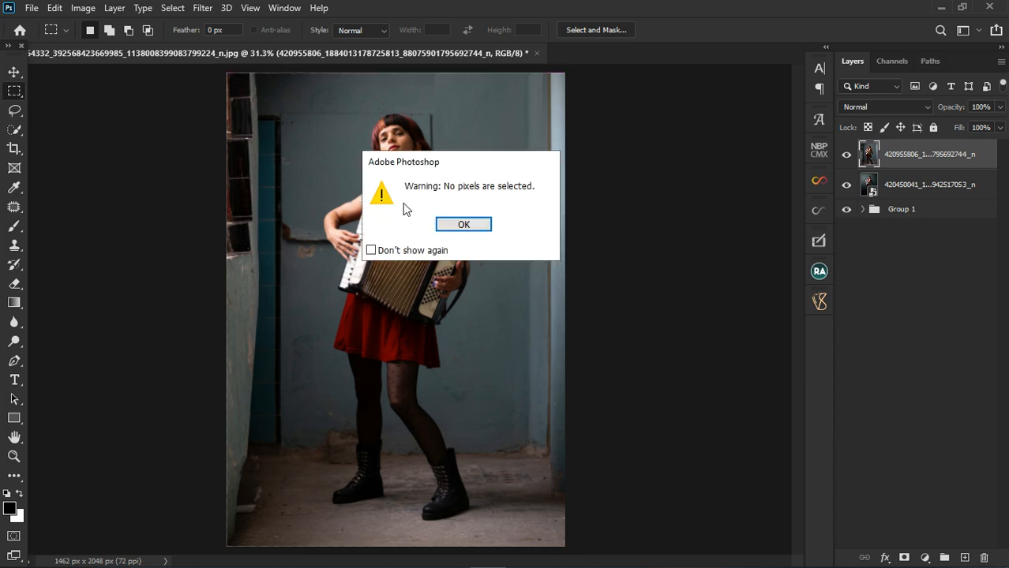
pyautogui.click(444, 224)
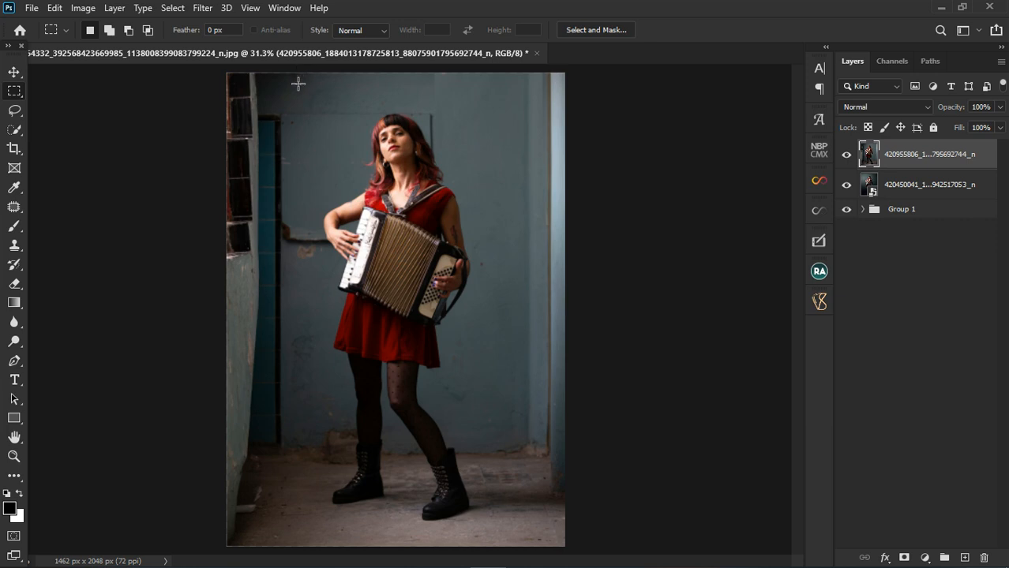
# Make a narrow full-height rectangular selection of wall and floor just beside the dark door frame on the image's left side
pyautogui.moveTo(289, 72); pyautogui.dragTo(302, 557)
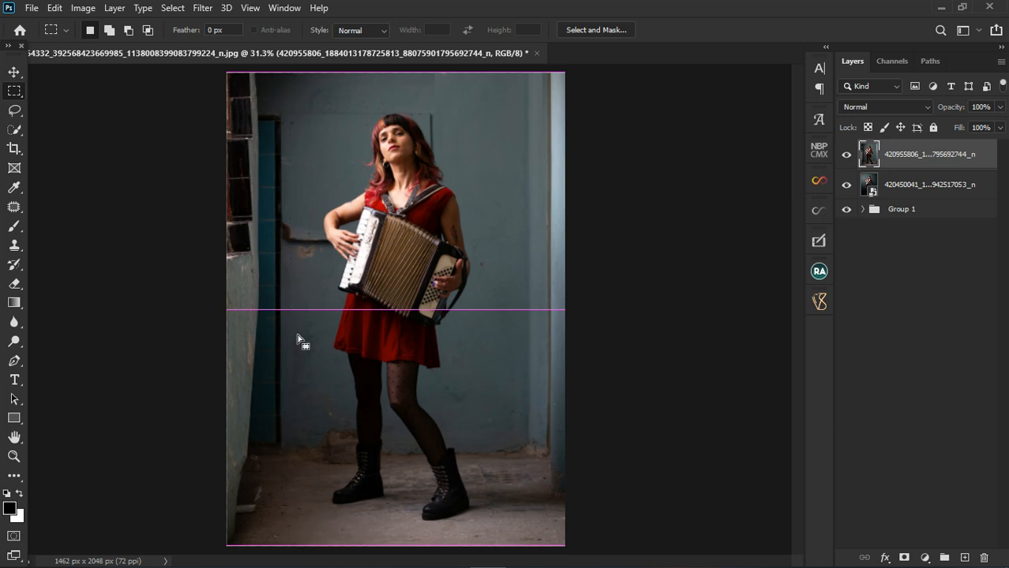
pyautogui.scroll(2, 309, 270)
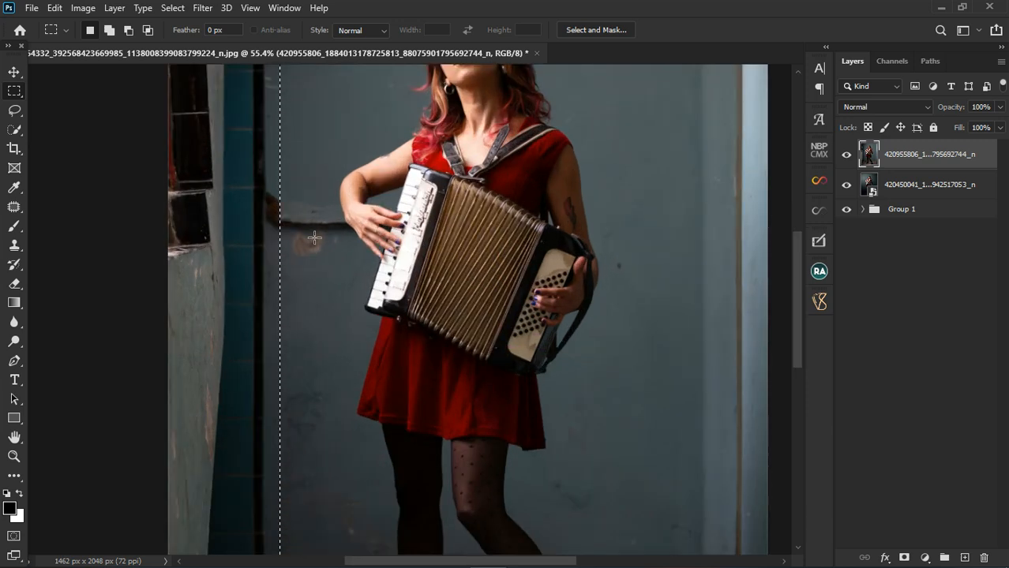
pyautogui.scroll(-4, 311, 258)
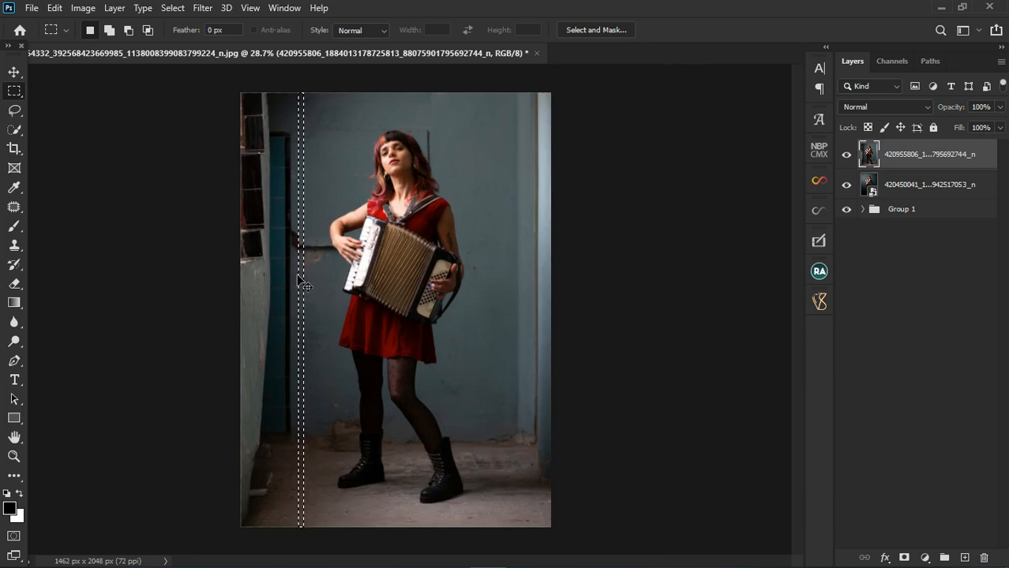
# Stretch the narrow strip to the image's left edge with Free Transform, at 1013.33% width and 100% height, and deselect
pyautogui.hotkey('ctrl', 't')
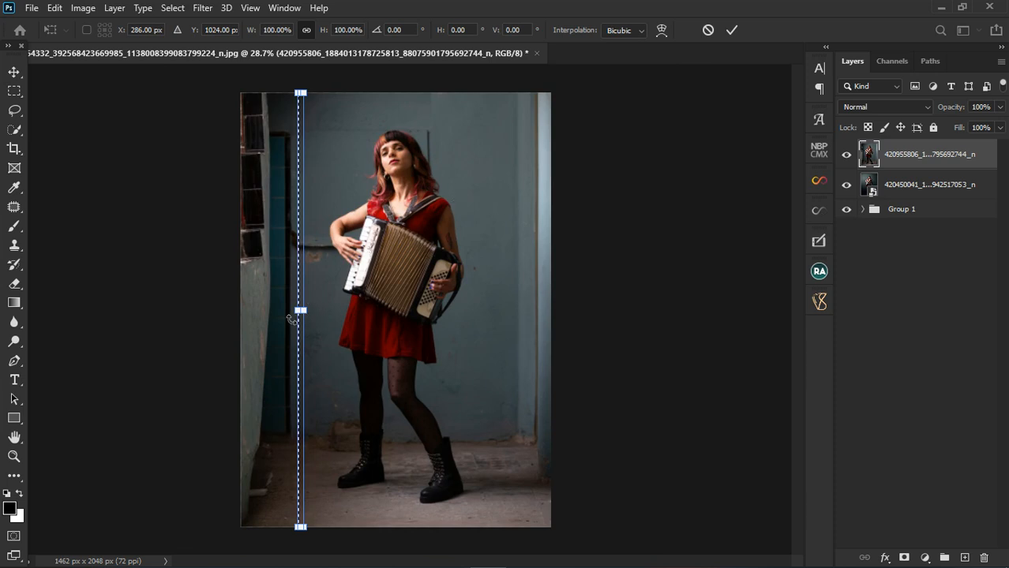
pyautogui.moveTo(292, 316); pyautogui.dragTo(240, 312)
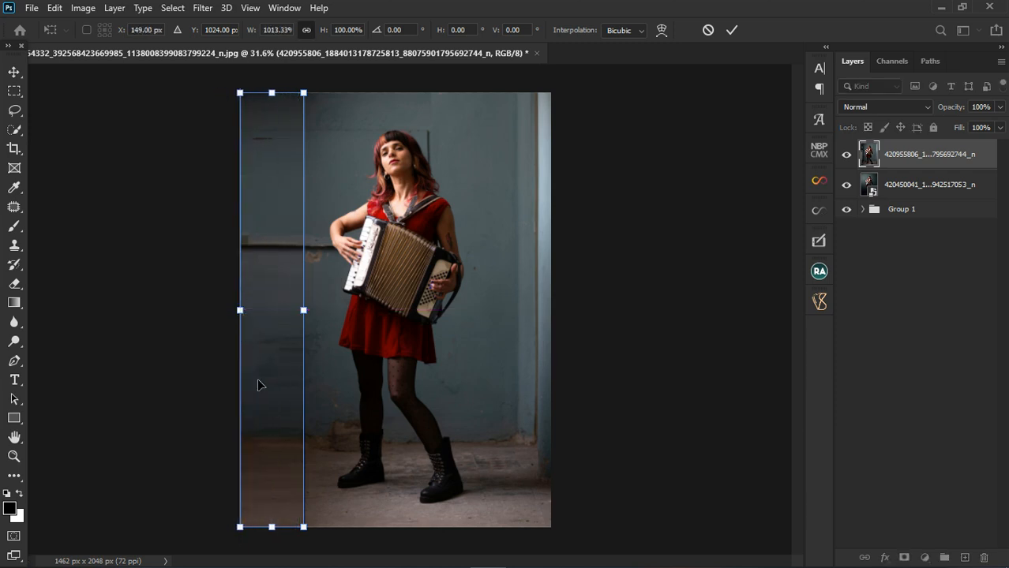
pyautogui.scroll(4, 258, 384)
pyautogui.scroll(4, 247, 462)
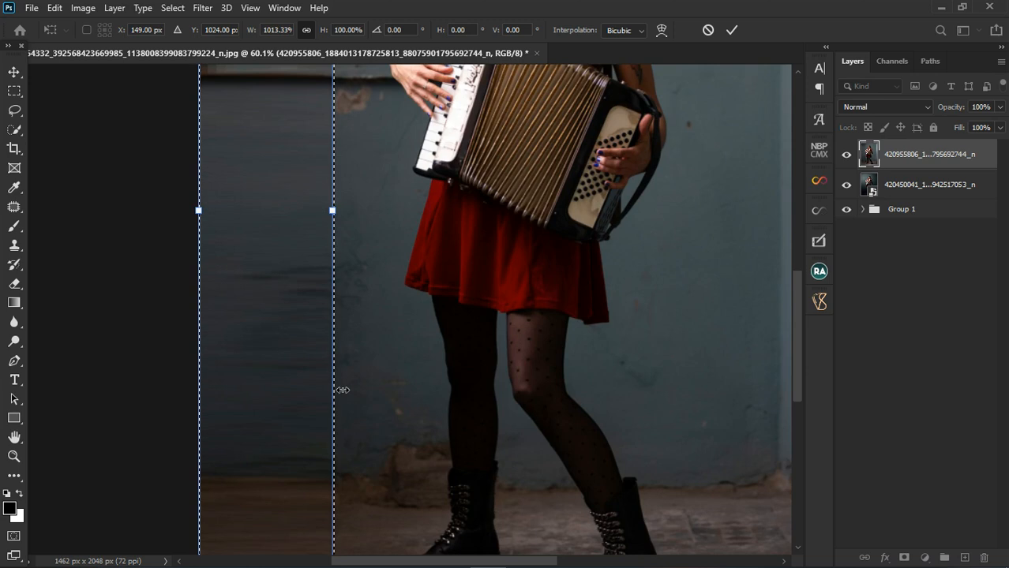
pyautogui.scroll(-2, 280, 300)
pyautogui.scroll(-2, 278, 456)
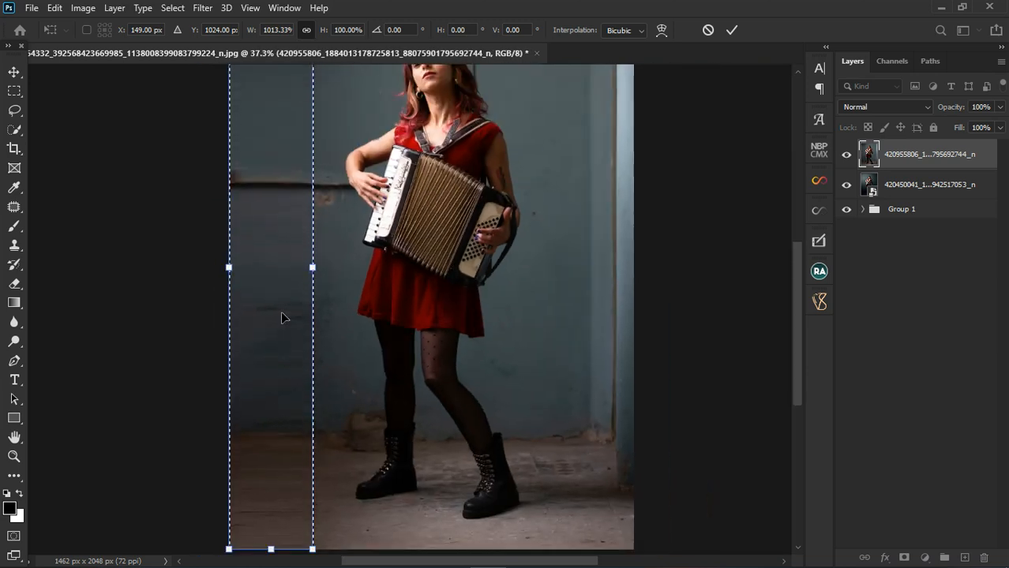
pyautogui.scroll(-1, 279, 308)
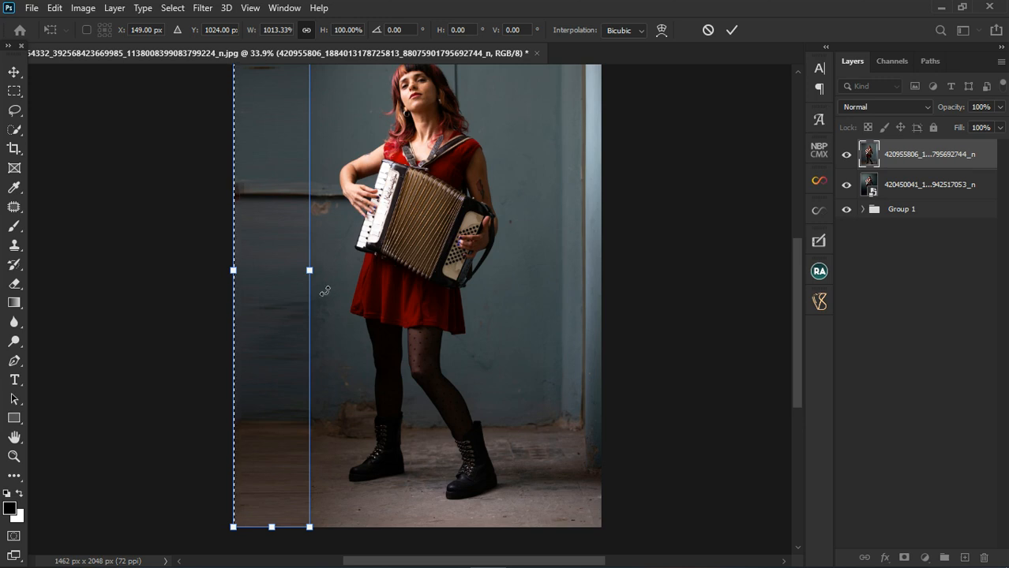
pyautogui.click(732, 30)
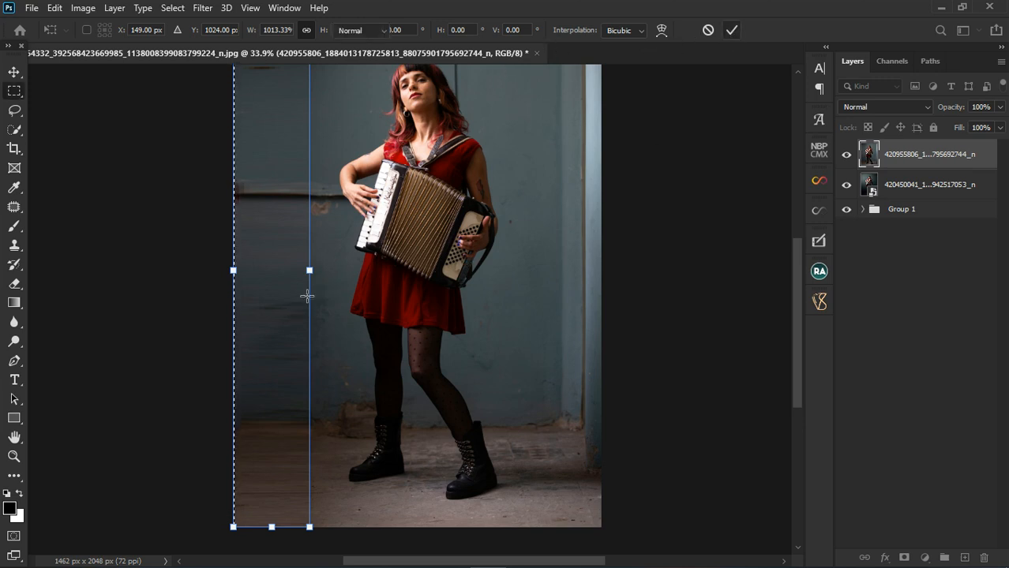
pyautogui.hotkey('ctrl', 'd')
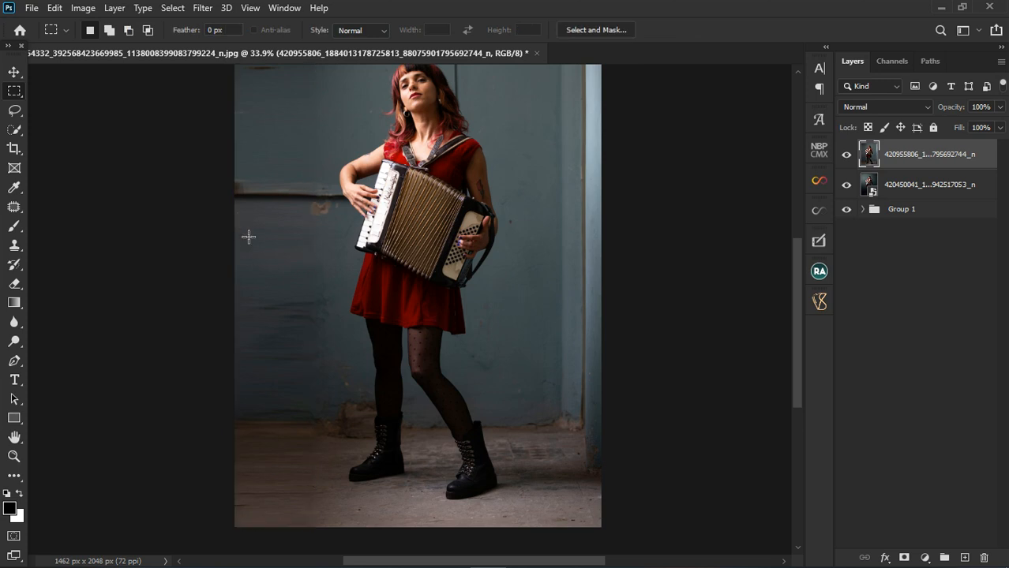
# Select a strip of plain wall below the horizontal ledge beside the accordion and stretch it upward over the ledge to 374.81% height
pyautogui.moveTo(239, 232)
pyautogui.mouseDown()
pyautogui.moveTo(338, 234)
pyautogui.moveTo(342, 259)
pyautogui.mouseUp()
pyautogui.press('t')
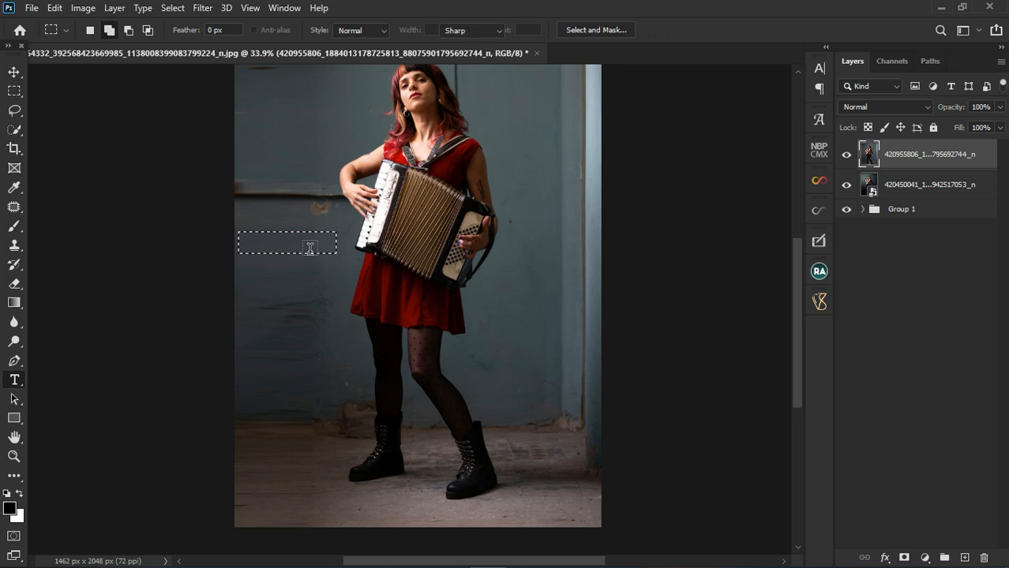
pyautogui.click(14, 72)
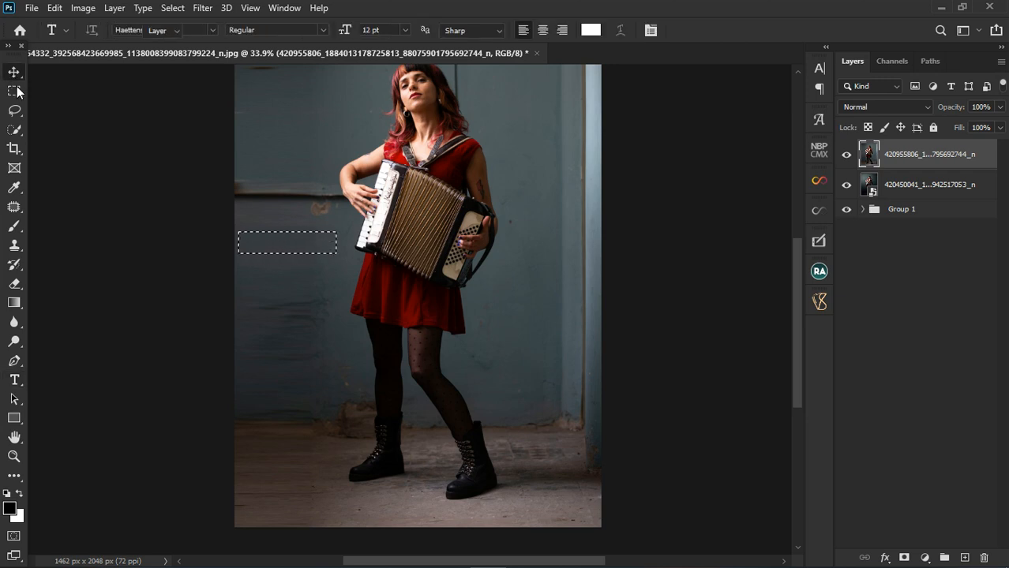
pyautogui.click(14, 91)
pyautogui.click(14, 72)
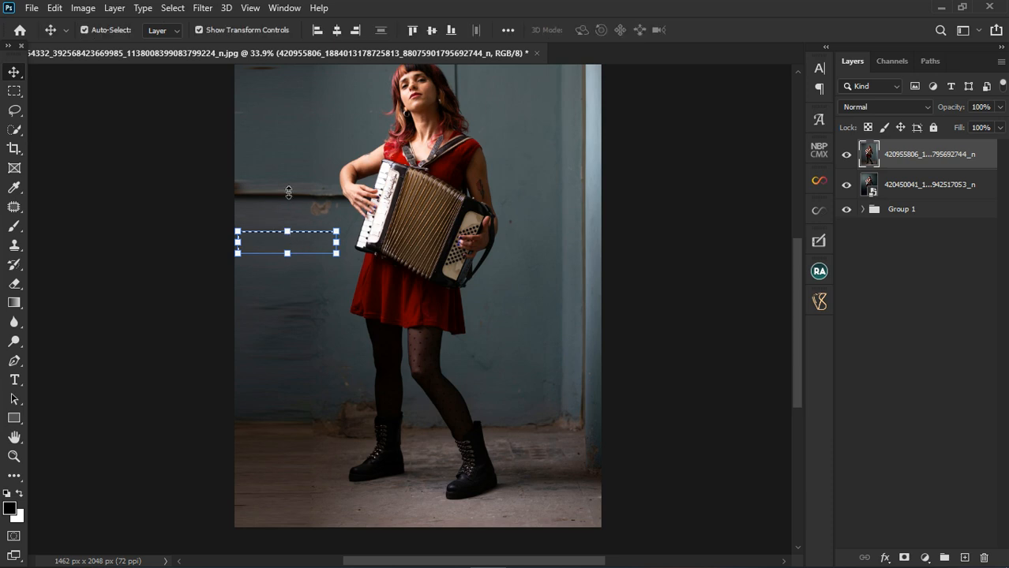
pyautogui.moveTo(287, 231); pyautogui.dragTo(287, 175)
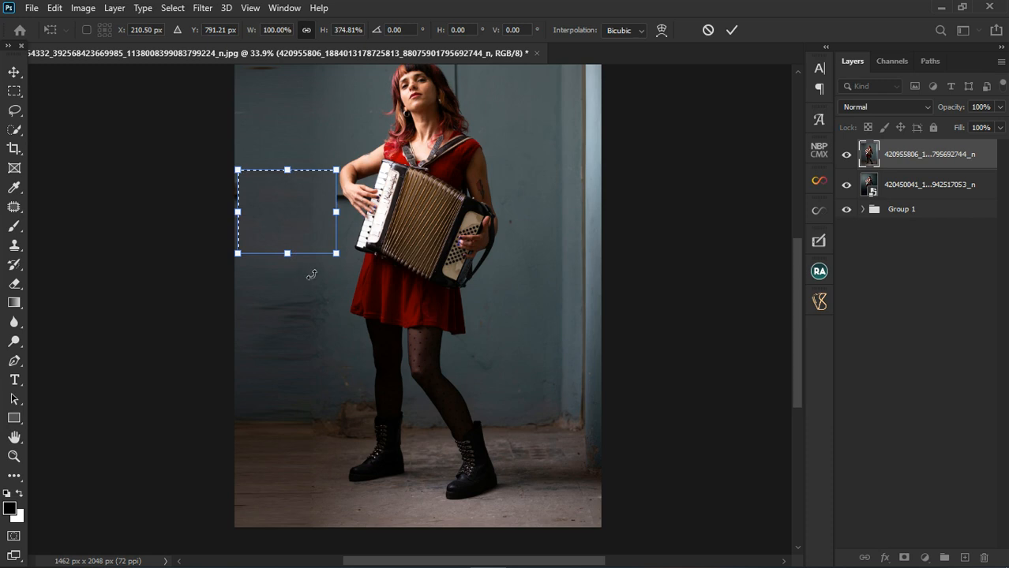
pyautogui.click(728, 34)
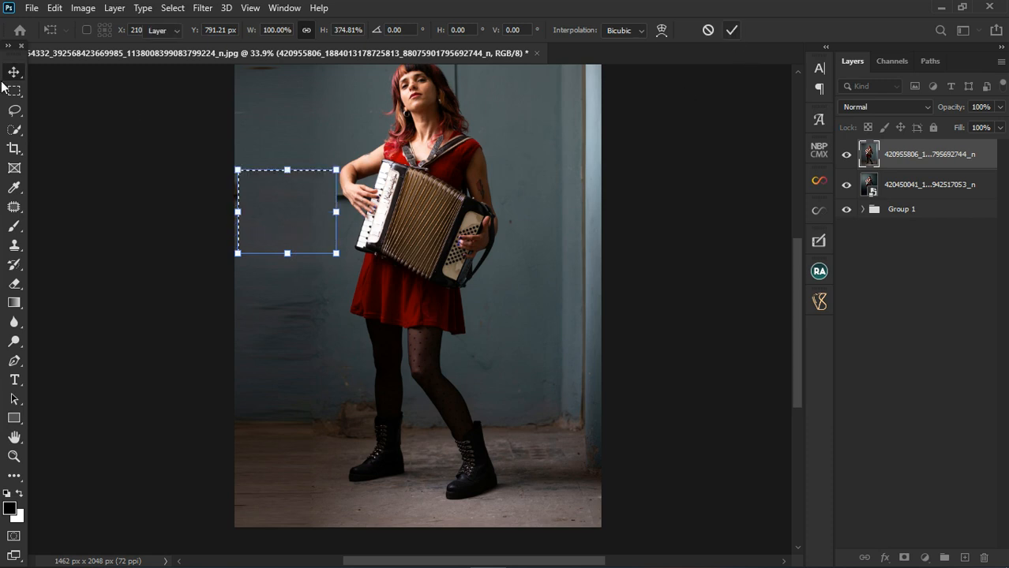
pyautogui.click(14, 92)
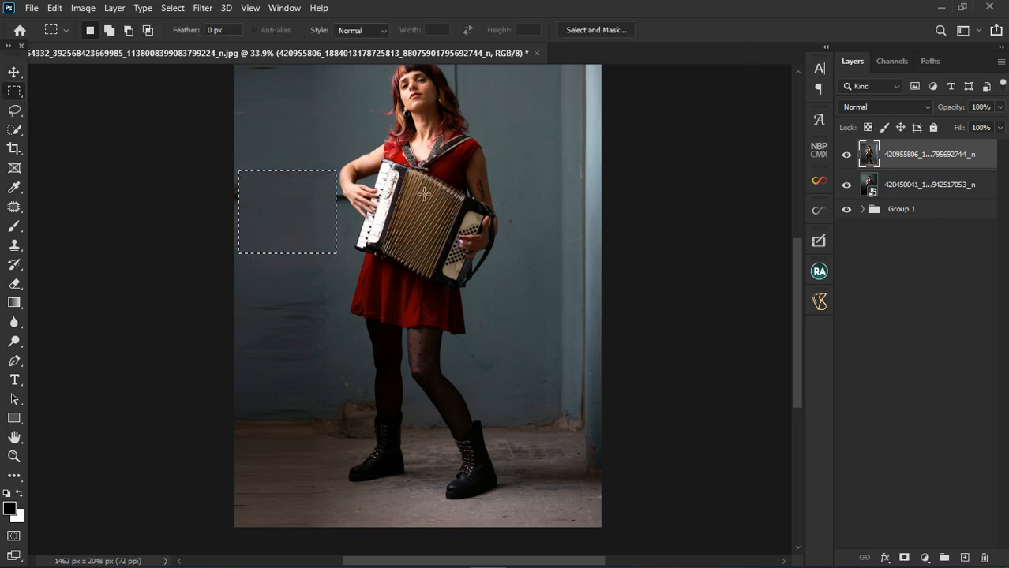